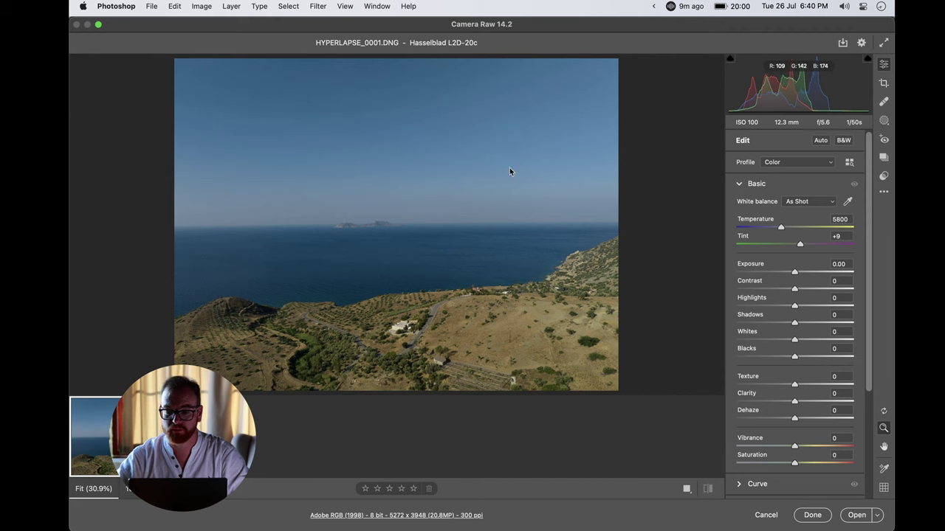
Step: Apply automatic tone adjustments and automatic straightening to the raw HYPERLAPSE_0001.DNG photo, and open it for editing
left_click(820, 141)
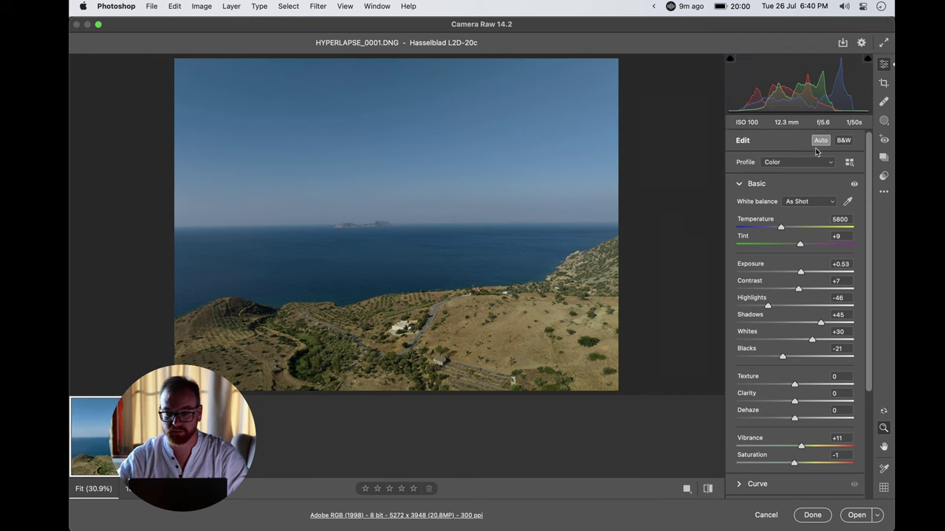
left_click(884, 83)
double_click(854, 190)
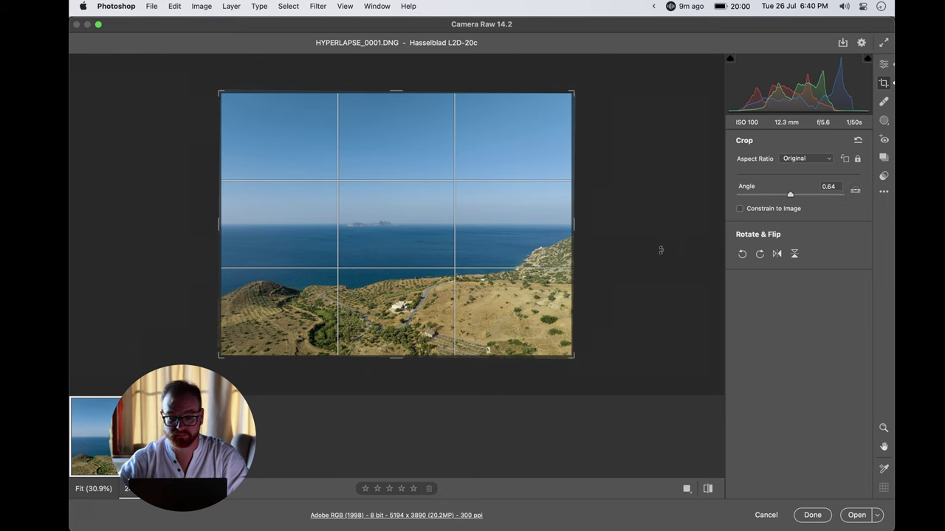
left_click(856, 515)
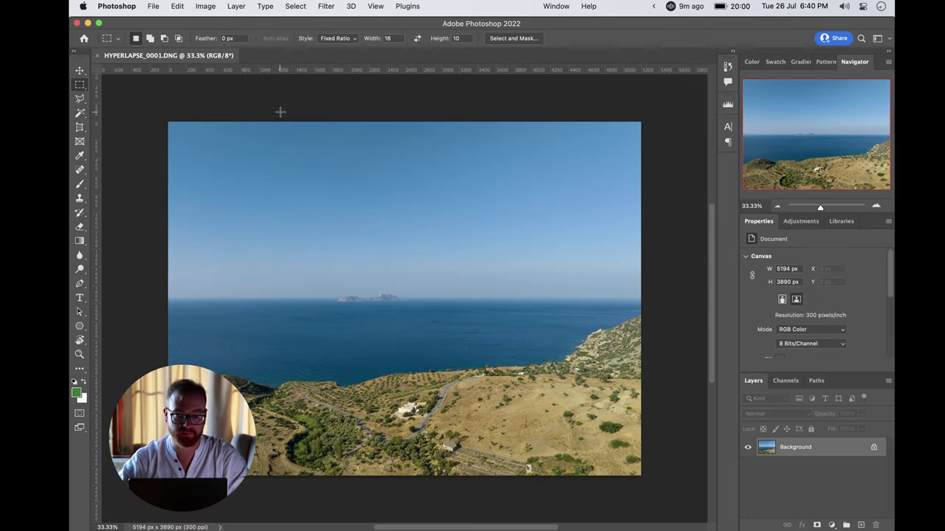
Step: Copy the creation date and time from the photo's file information and close it without changes
left_click(152, 6)
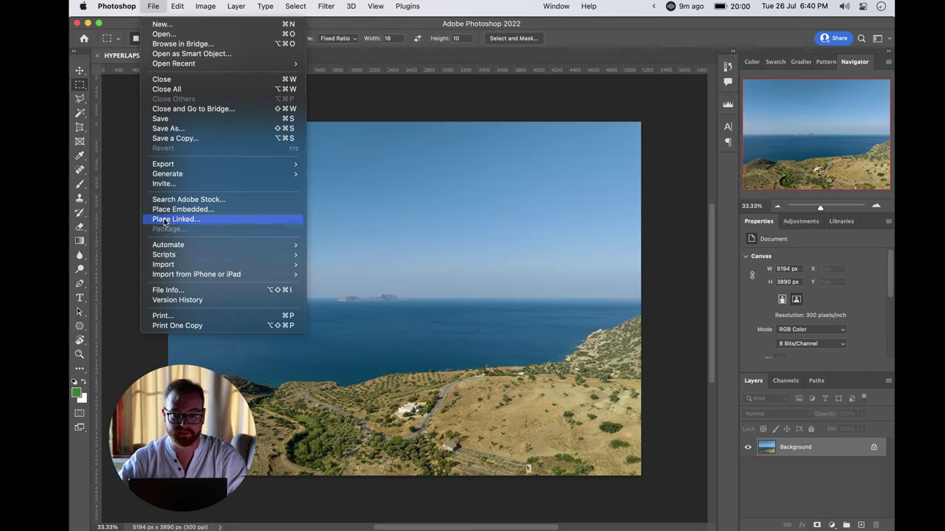
left_click(222, 289)
left_click(510, 107)
key("super+c")
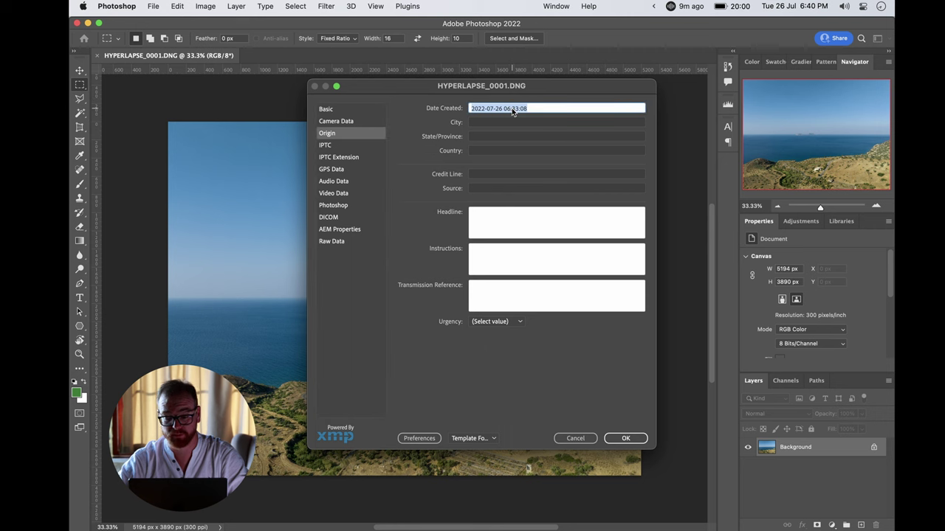
left_click(575, 438)
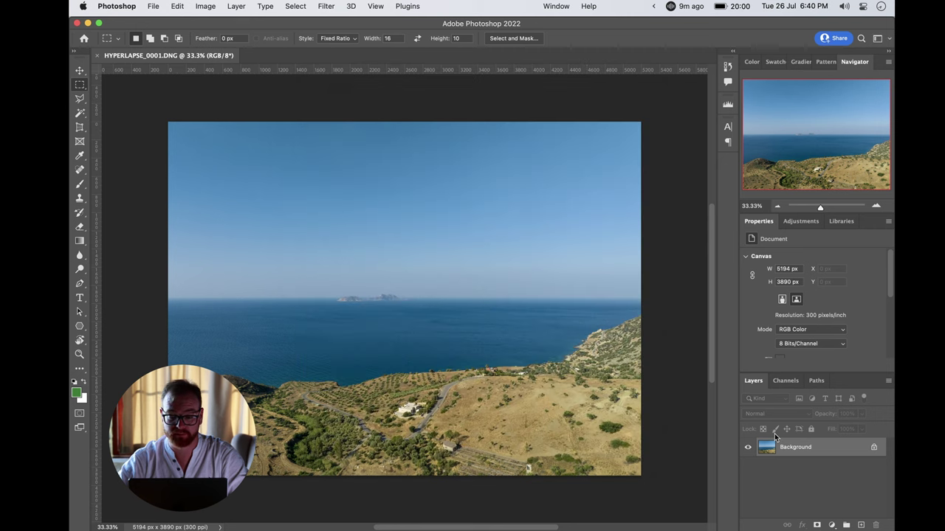
double_click(770, 456)
key("super+v")
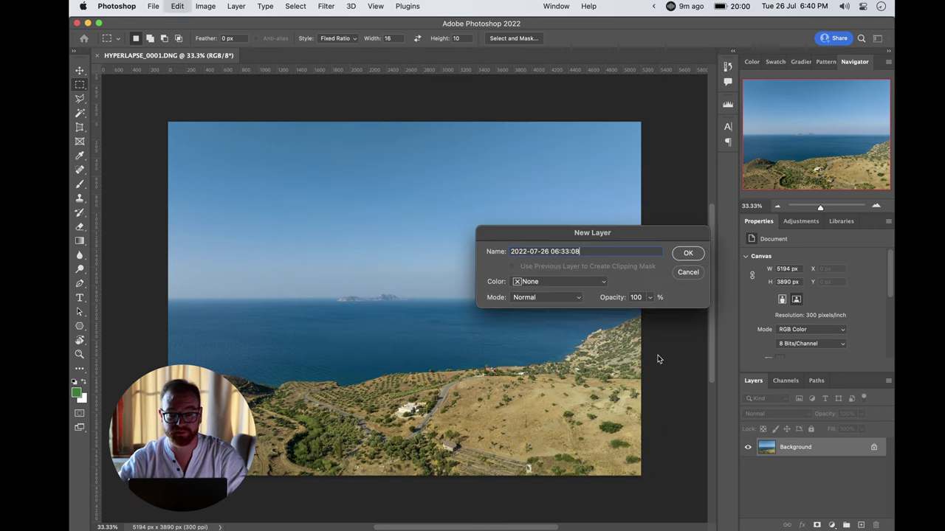
left_click(689, 254)
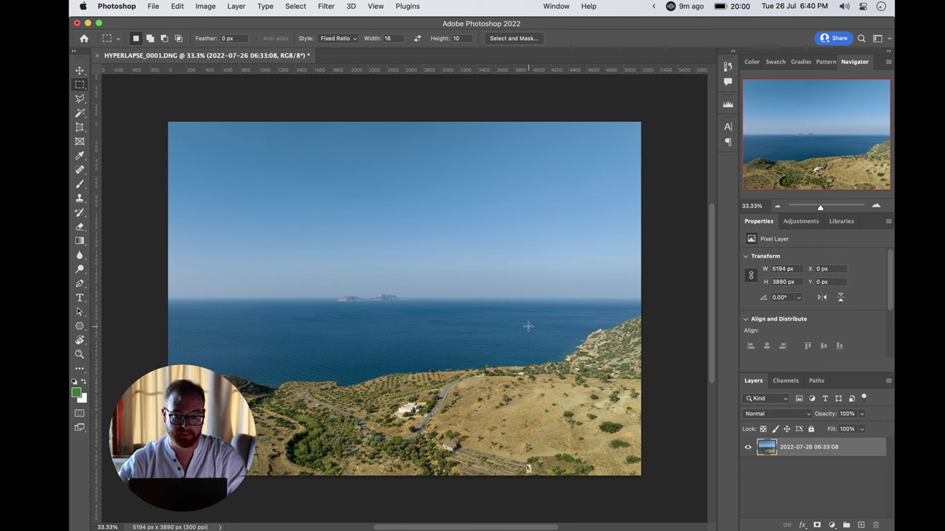
Step: Switch to ForkLift, go to the 100_0626 folder inside HYPERLAPSE and open its HYPERLAPSE_0001.DNG in Photoshop
key("super+Tab")
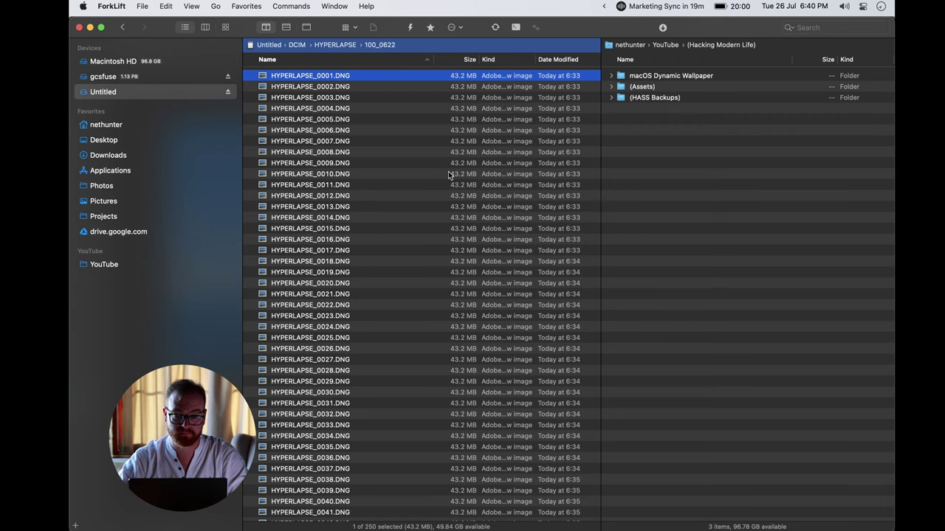
left_click(341, 45)
left_click(341, 87)
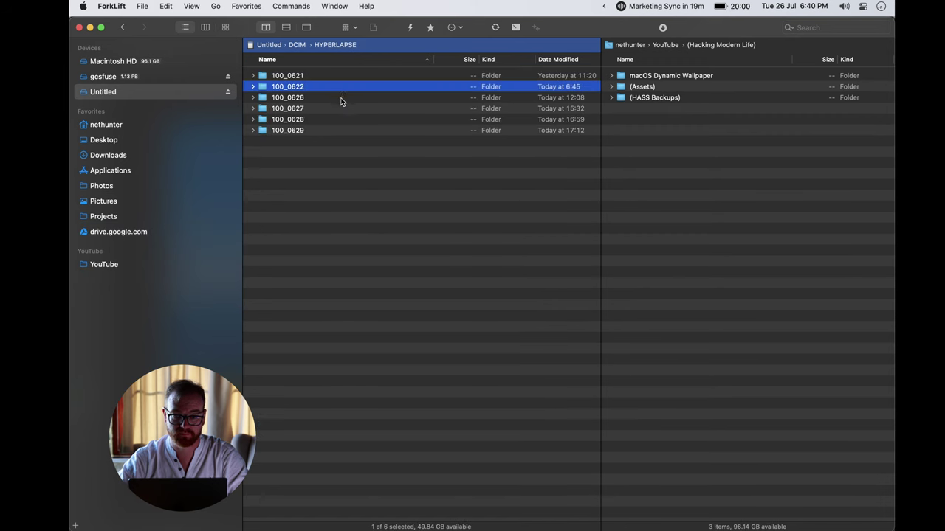
left_click(340, 98)
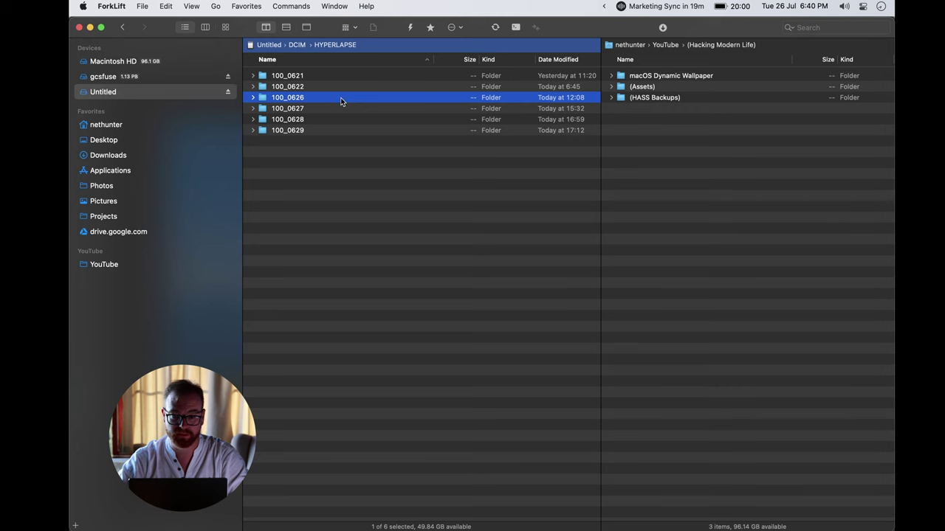
double_click(341, 98)
right_click(344, 79)
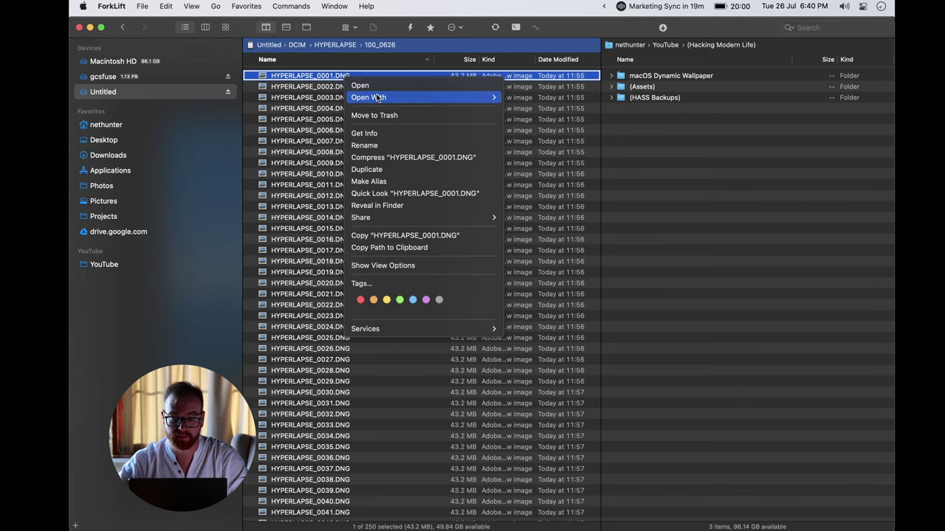
mouse_move(376, 97)
left_click(590, 153)
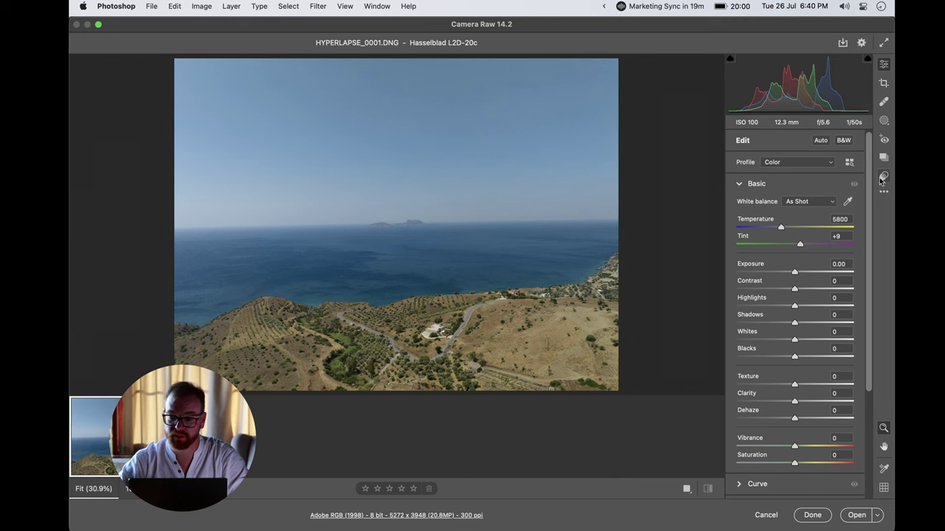
Step: Apply the previous raw settings to this photo, automatically straighten its horizon and open it for editing
left_click(884, 192)
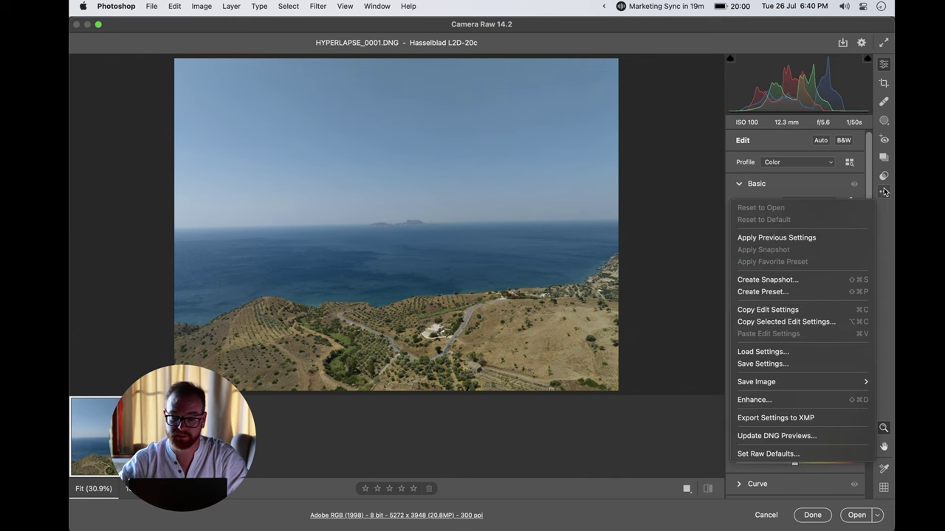
left_click(807, 237)
left_click(883, 83)
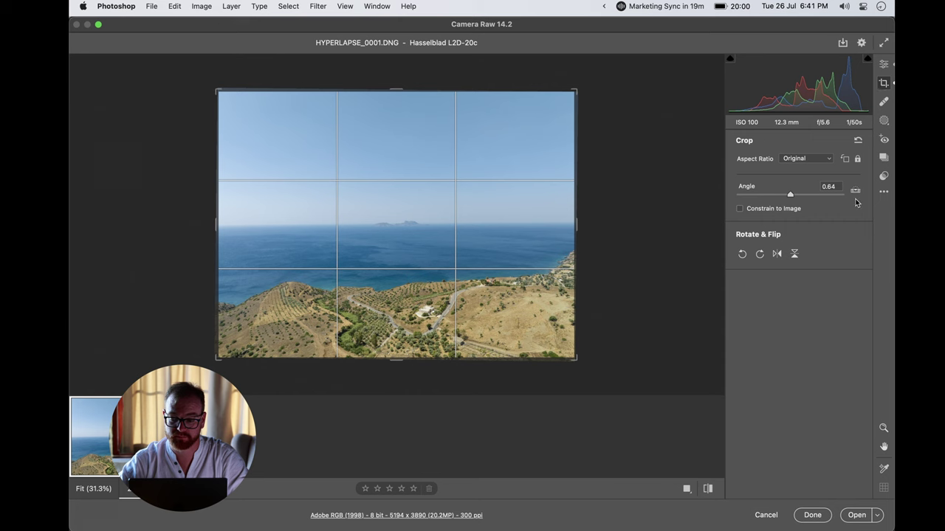
left_click(852, 515)
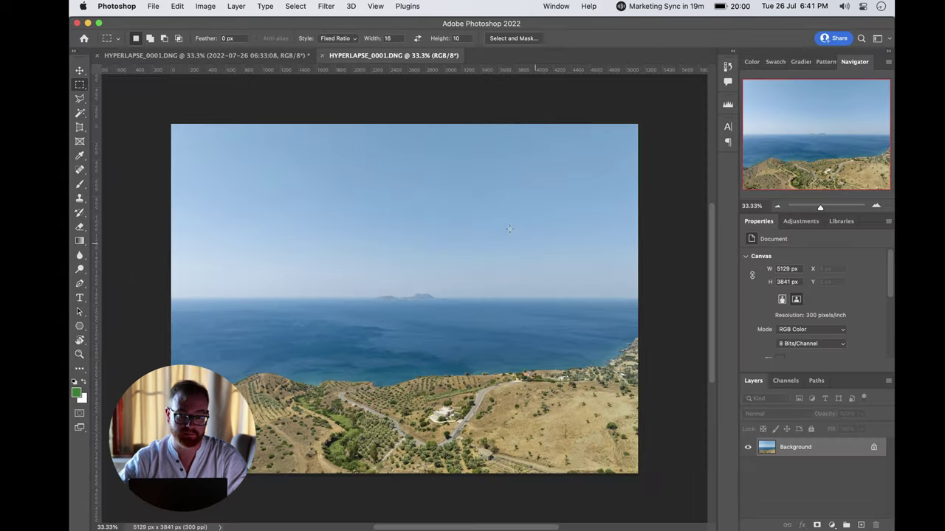
Step: Copy the Date Created value from the second photo's file information and close the dialog
left_click(154, 6)
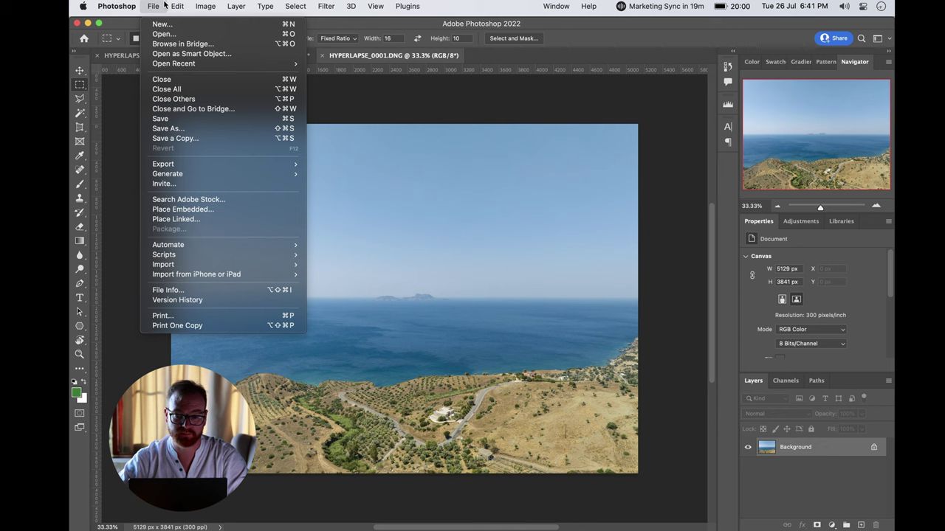
left_click(207, 295)
triple_click(517, 109)
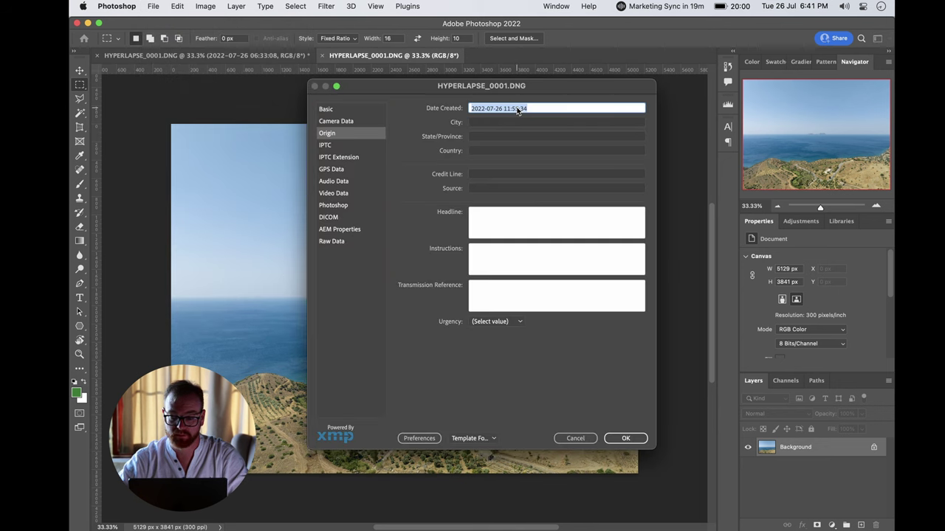
left_click(625, 439)
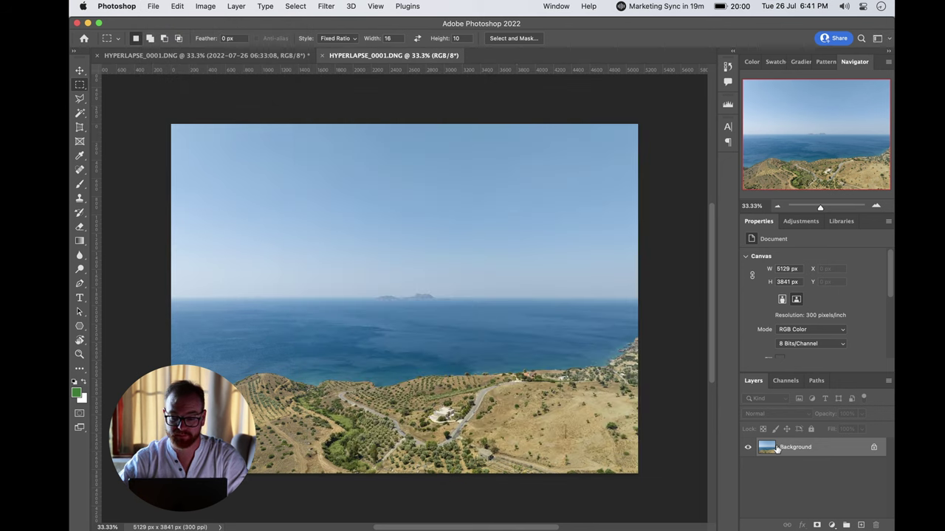
double_click(775, 447)
key("super+v")
left_click(700, 256)
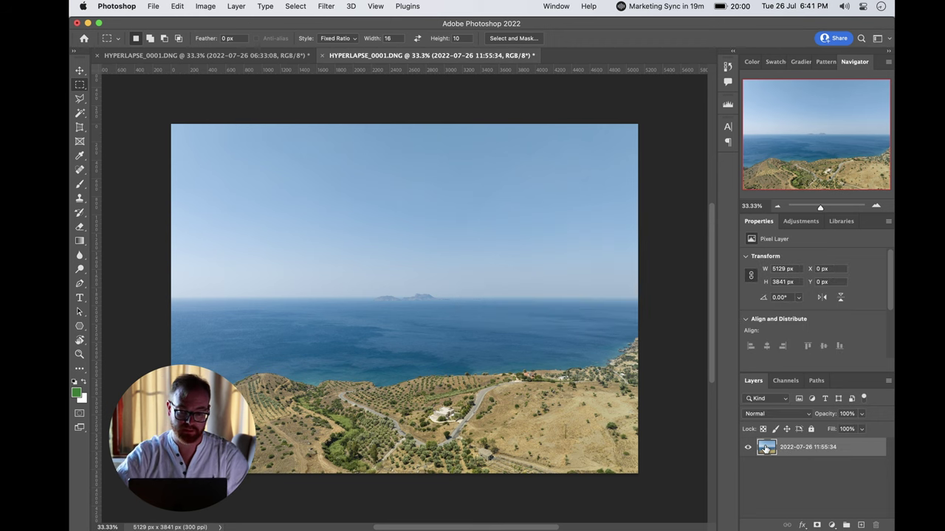
left_click_drag(765, 448, 323, 218)
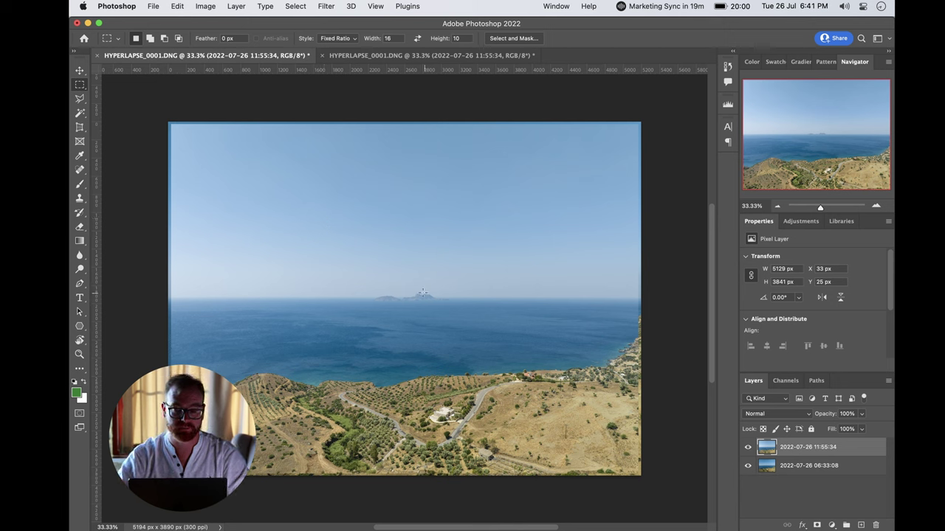
Step: Switch to ForkLift, go to the 100_0627 folder and open its HYPERLAPSE_0001.DNG in Photoshop
key("super+Tab")
key("super+Up")
key("Down")
key("super+Down")
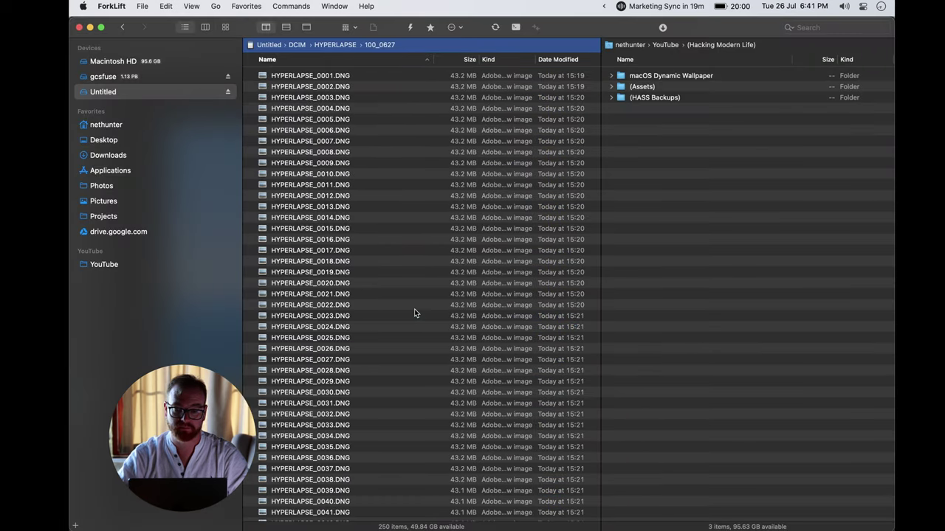
right_click(368, 74)
key("super+Tab")
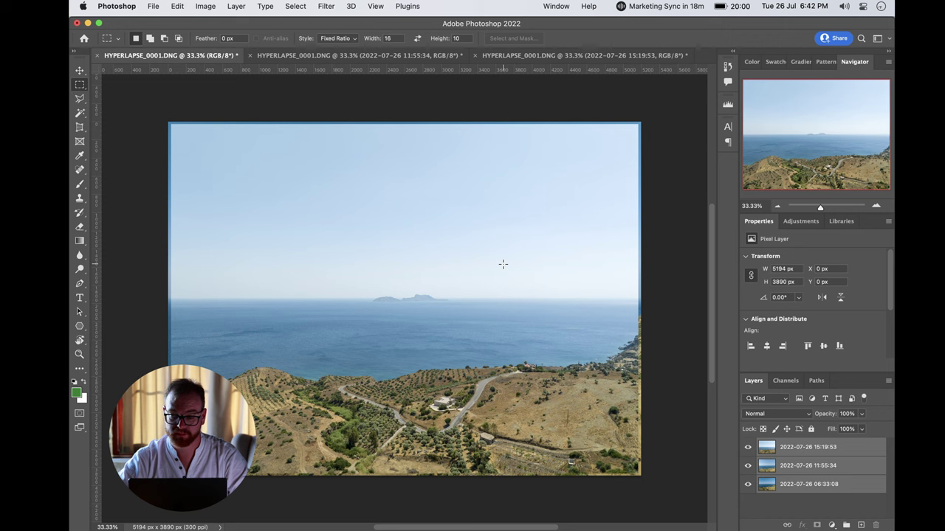
Step: Select all three dated layers and auto-align them with Perspective projection and Geometric Distortion correction
left_click(781, 452)
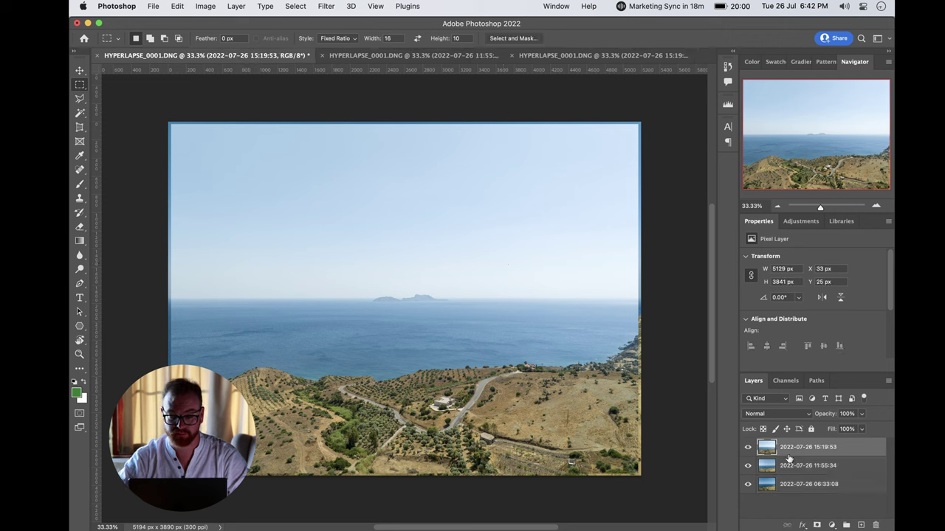
left_click(788, 486, "shift")
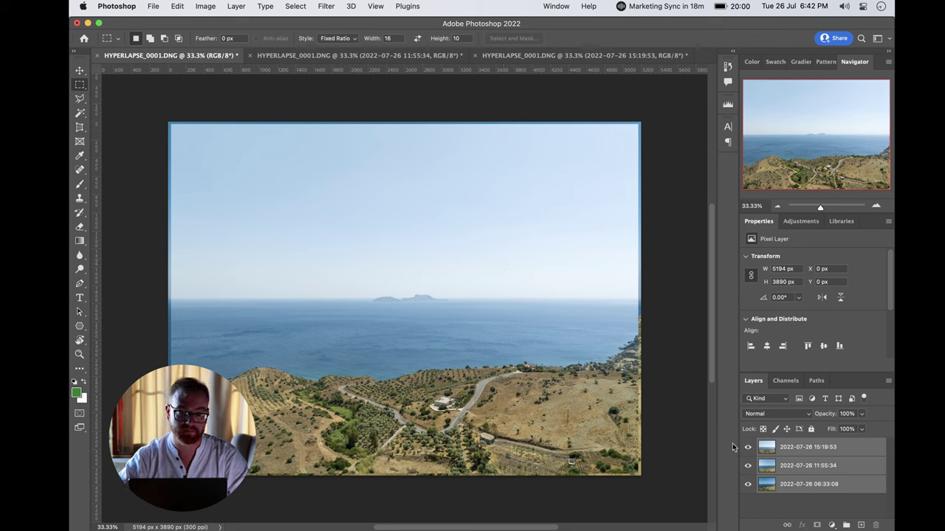
left_click(178, 7)
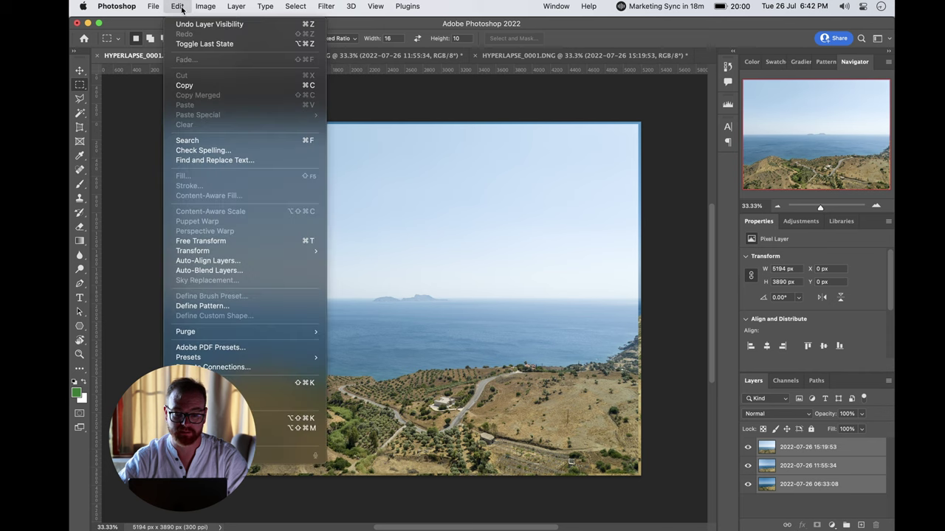
left_click(238, 261)
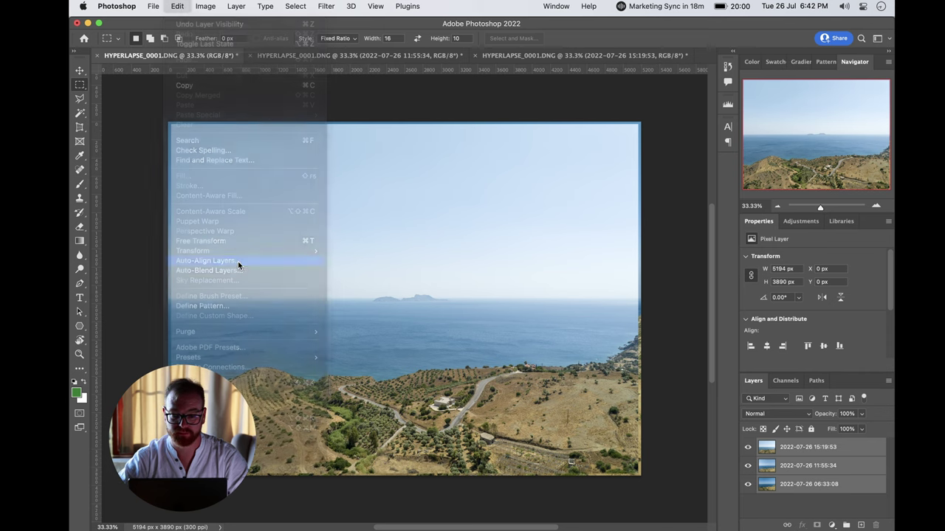
left_click(460, 182)
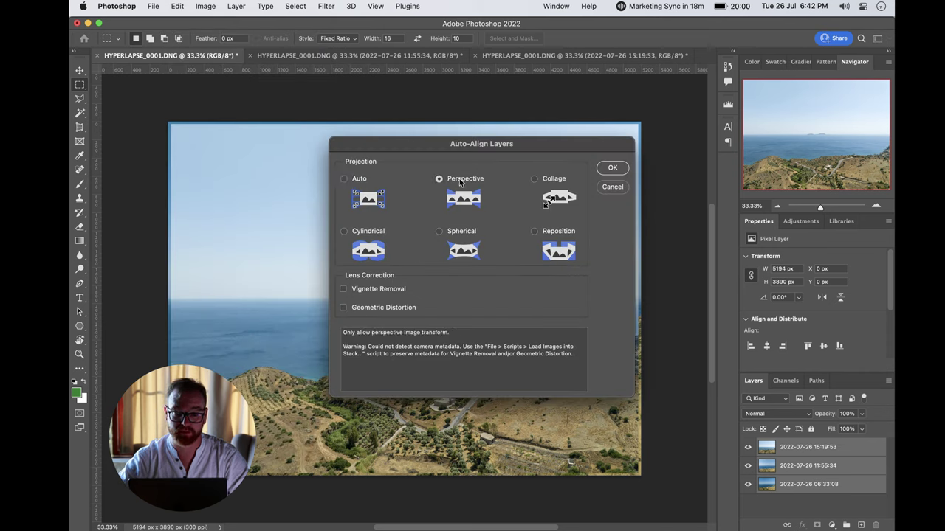
left_click(376, 308)
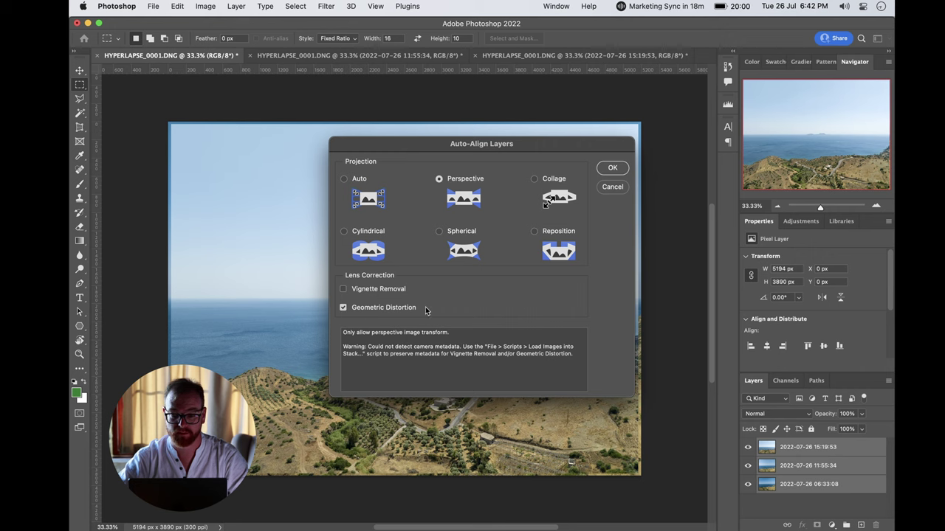
left_click(611, 168)
key("super+minus")
key("super+minus")
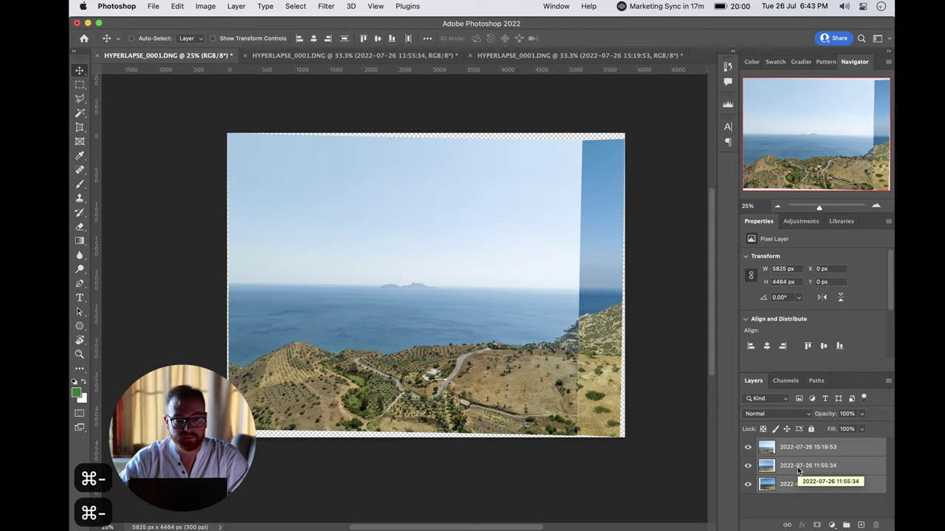
Step: Set the three aligned layers to 50% opacity and select a 16:10 area about 4087 × 2554 px inside their overlap
left_click(81, 85)
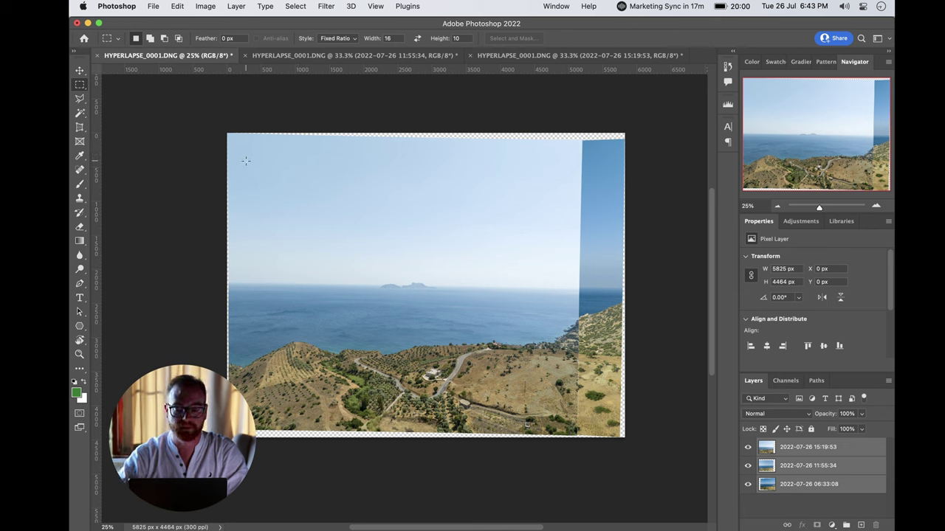
key("5")
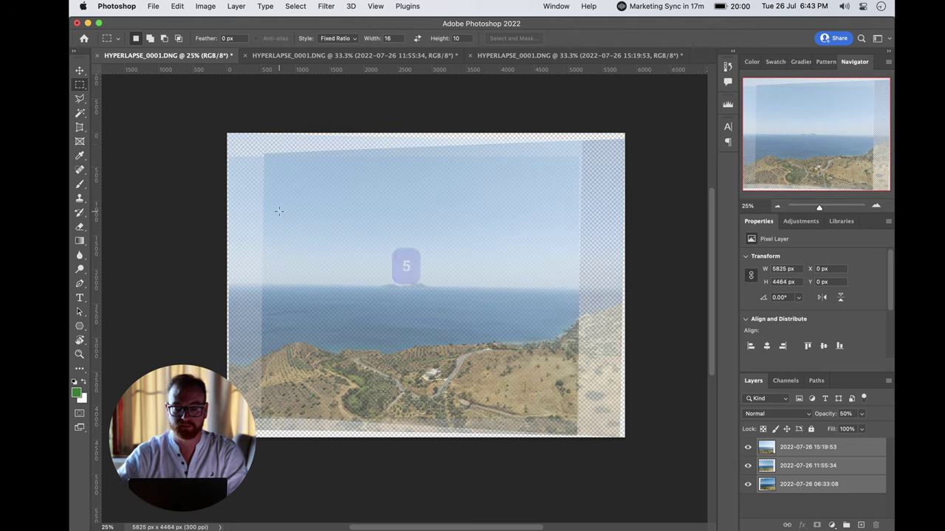
left_click_drag(272, 200, 548, 400)
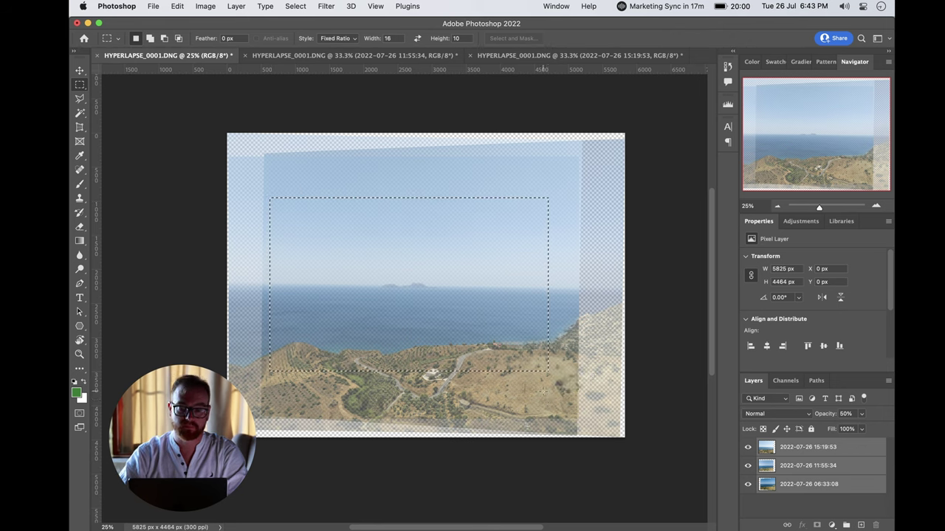
Step: Crop the document to the selected area and restore the three layers' opacity to 100%
left_click(205, 6)
left_click(225, 121)
key("super+0")
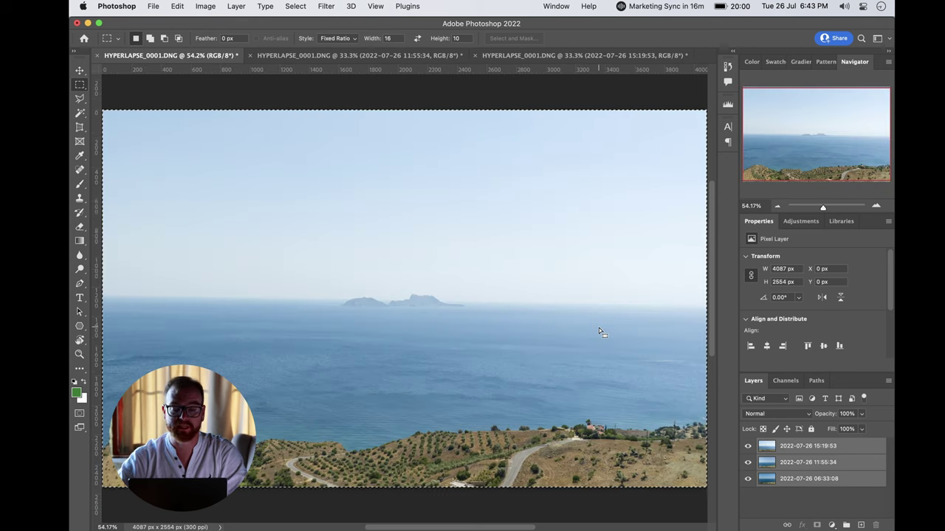
Step: Compare the alignment of the three dated layers by hiding and showing them one after another
left_click(748, 445)
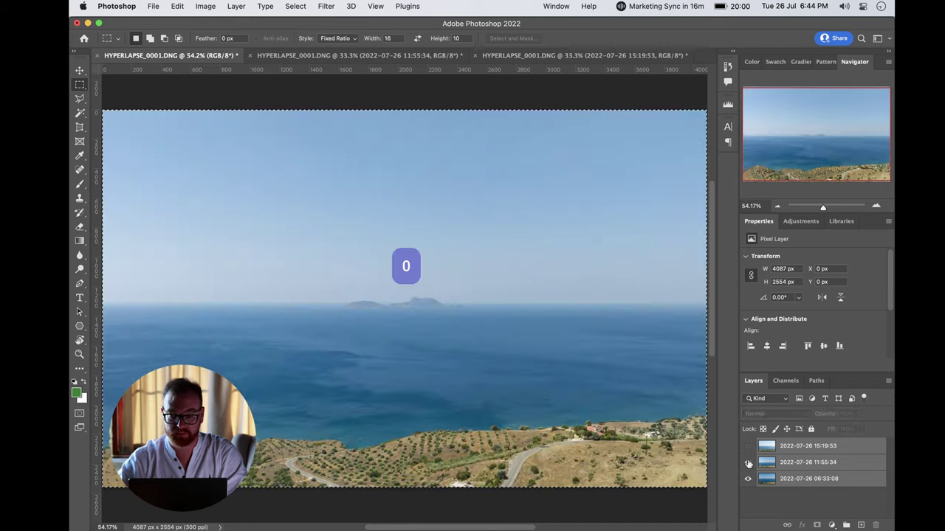
left_click(748, 462)
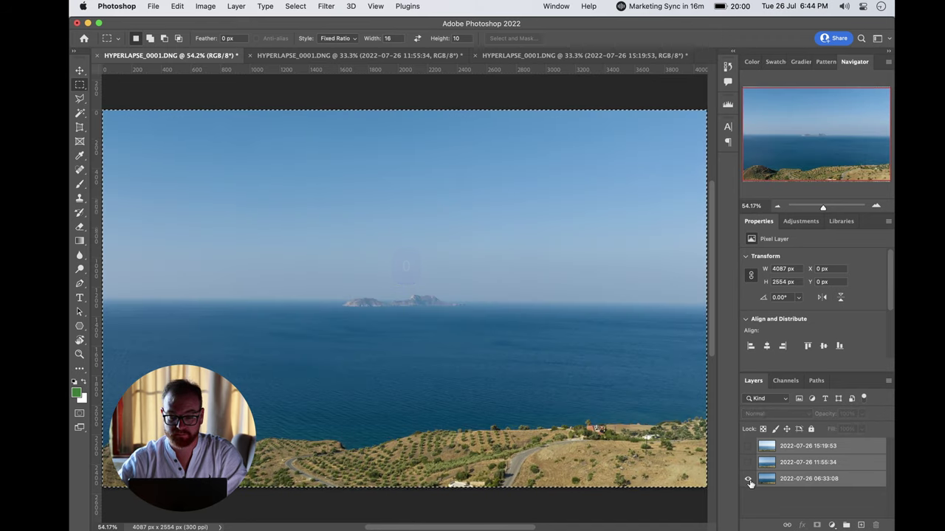
left_click(748, 463)
left_click(747, 446)
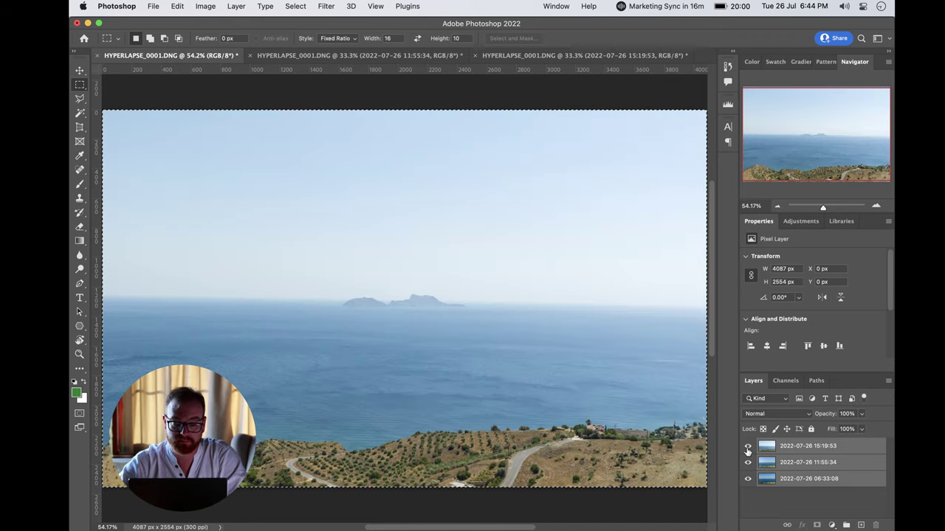
left_click(748, 446)
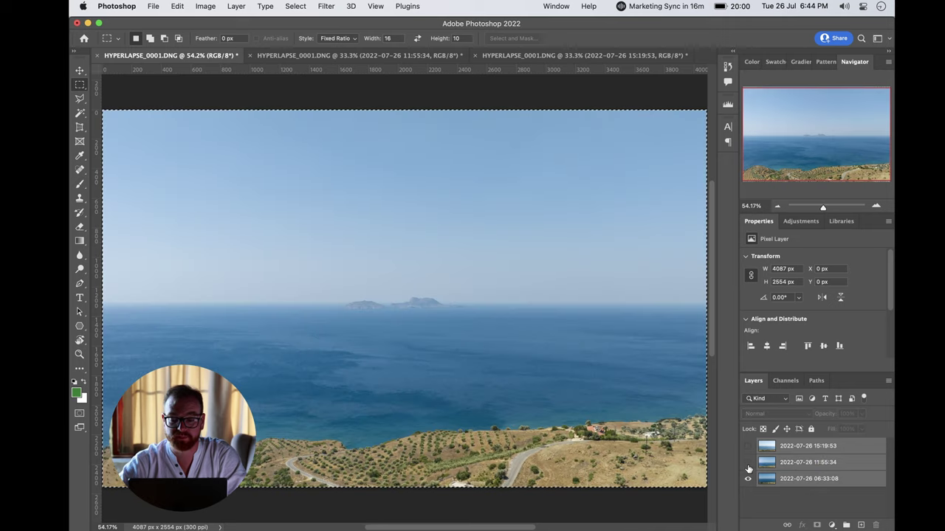
left_click(748, 462)
left_click(748, 476, "alt")
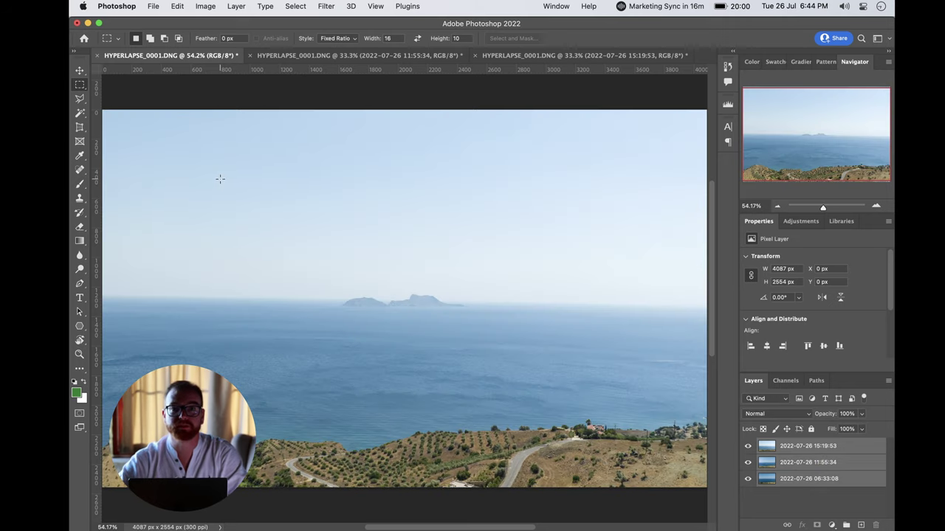
Step: Deselect the layers, start Export Layers To Files and create a "Greece 1" folder inside Samples as the destination
key("super+minus")
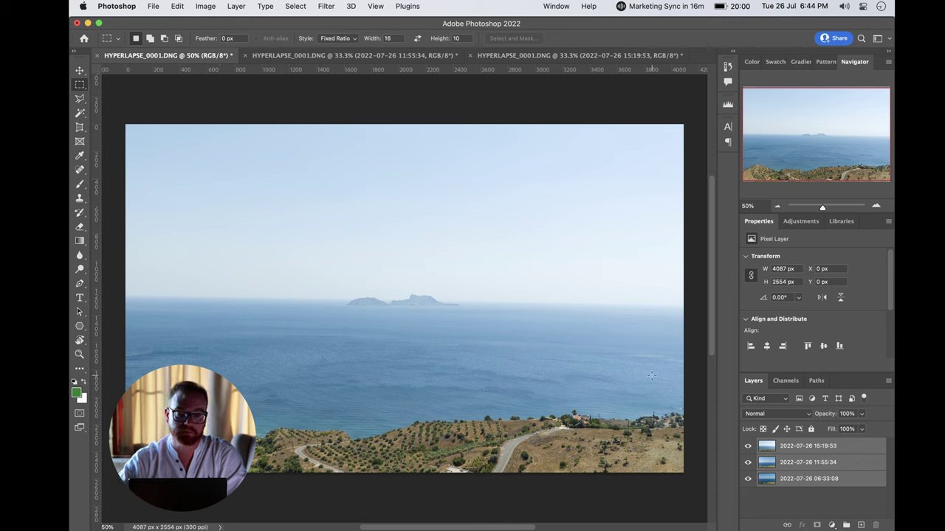
left_click(806, 514)
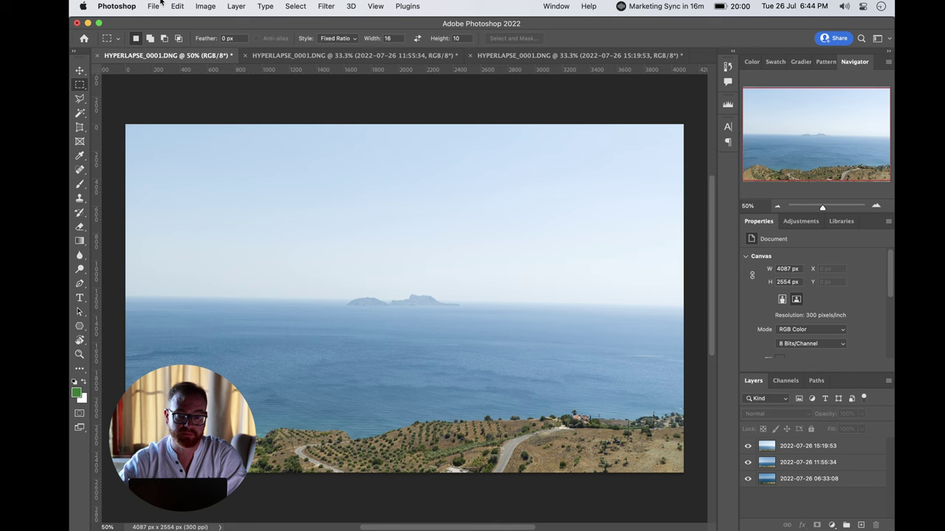
left_click(160, 4)
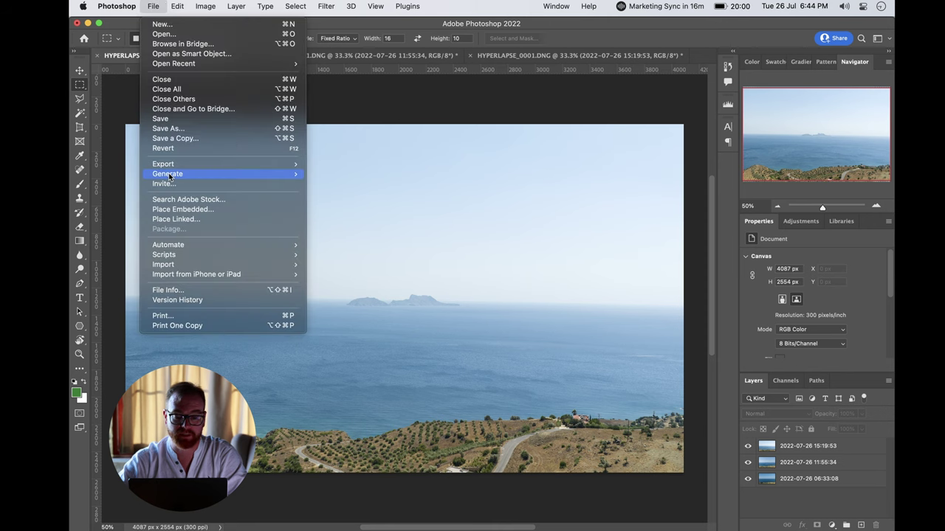
mouse_move(177, 164)
left_click(409, 270)
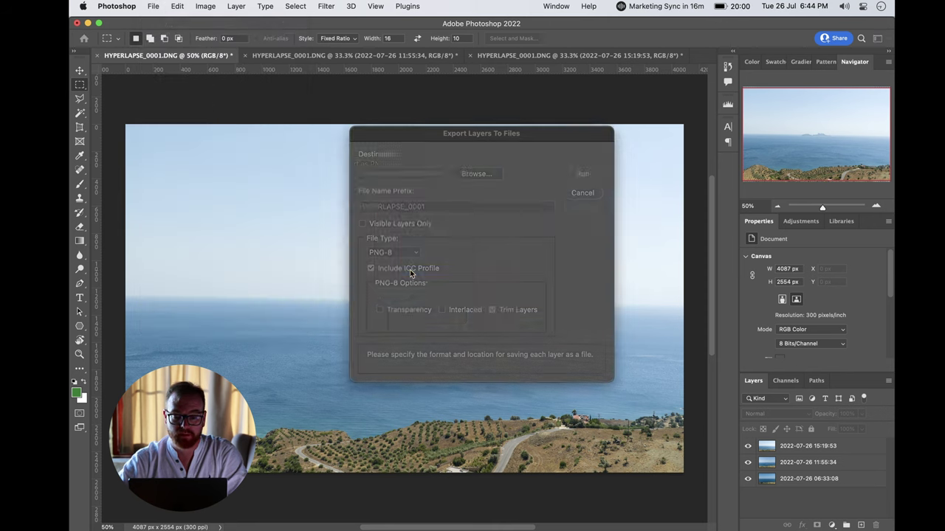
left_click(474, 172)
left_click(506, 390)
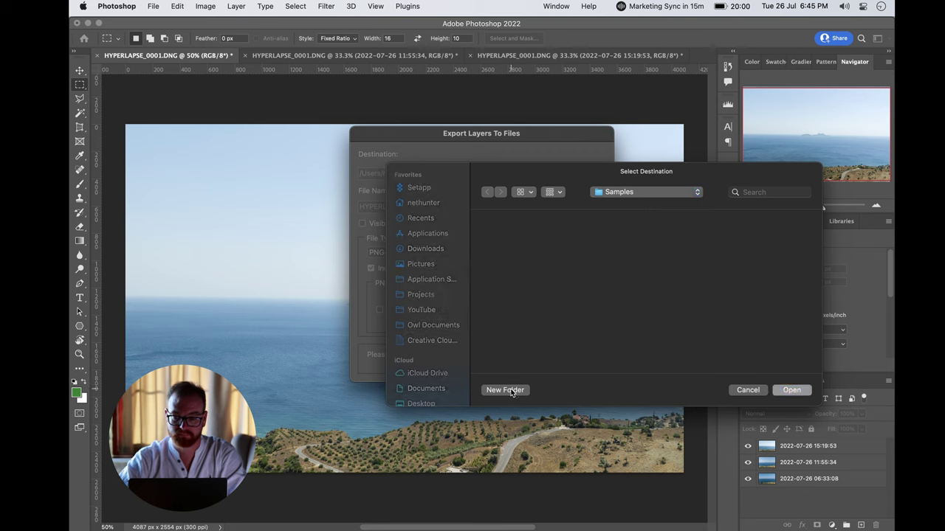
key("BackSpace")
type("Greece 1")
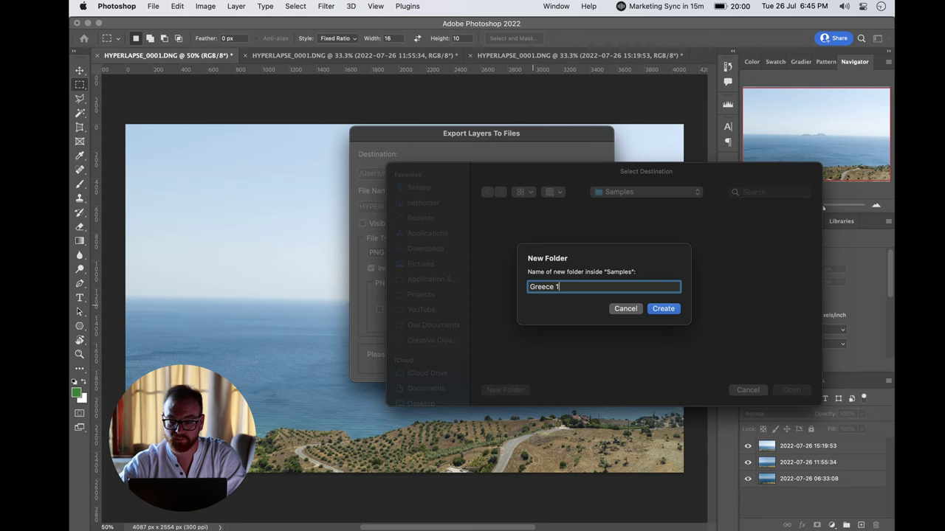
key("Return")
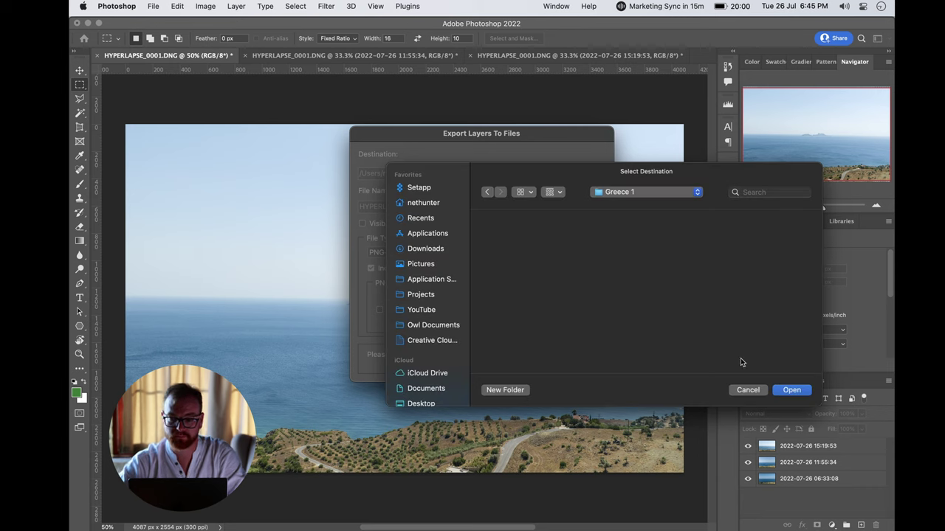
left_click(793, 390)
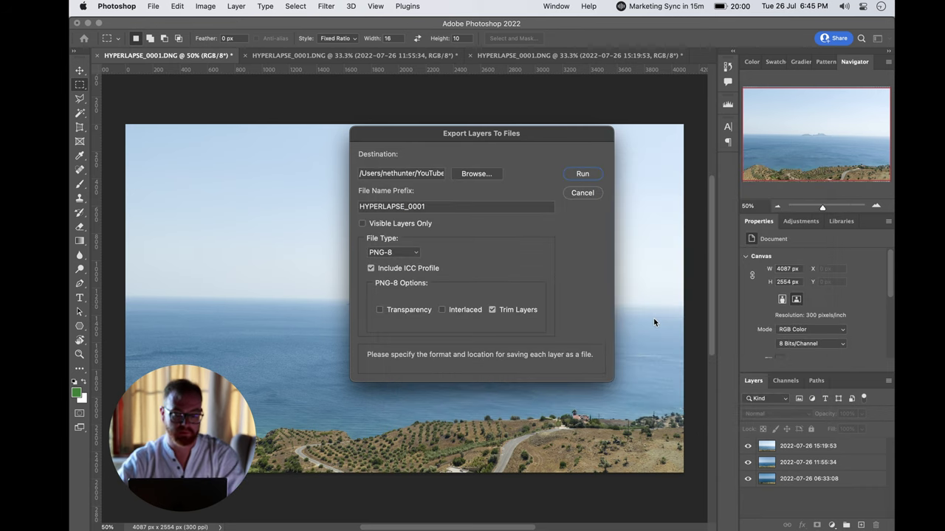
Step: Export the layers as PNG-8 files with the file name prefix "Greece", keeping the ICC profile and Trim Layers enabled
left_click(498, 205)
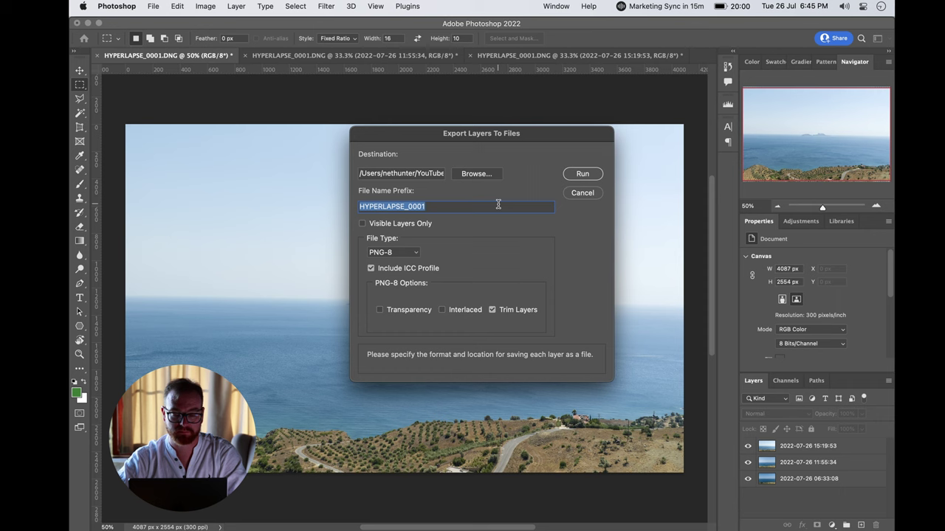
type("W")
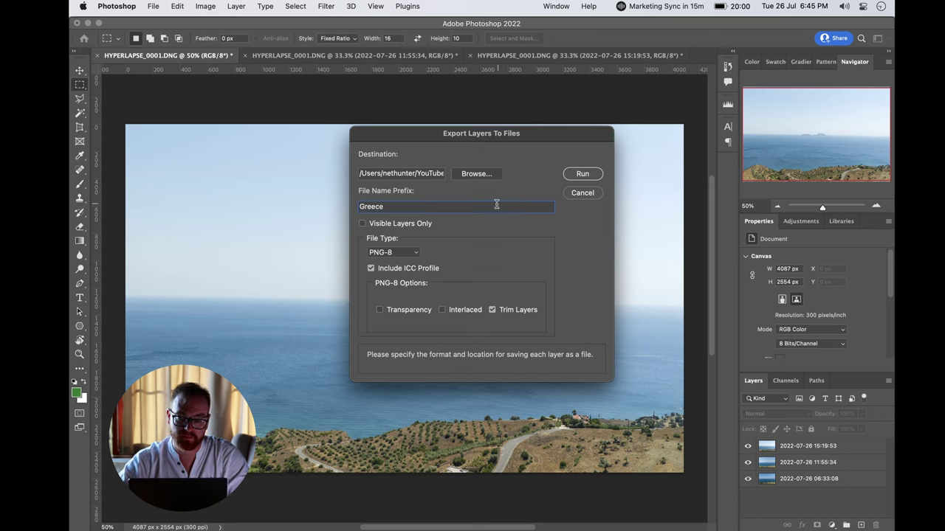
left_click(392, 253)
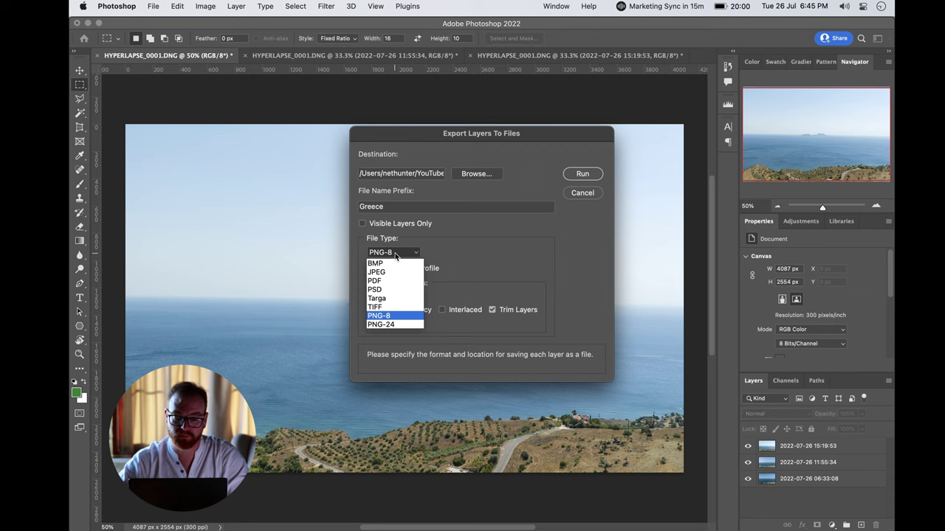
left_click(397, 316)
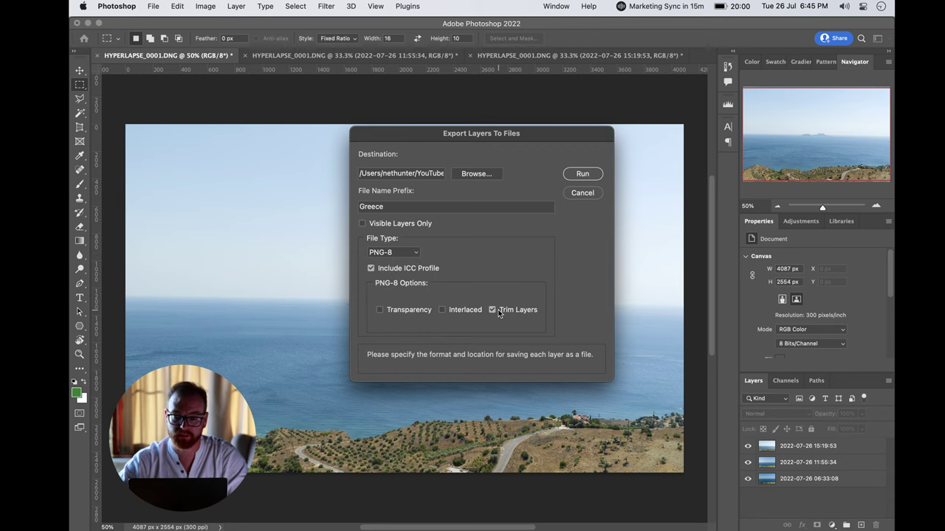
left_click(582, 175)
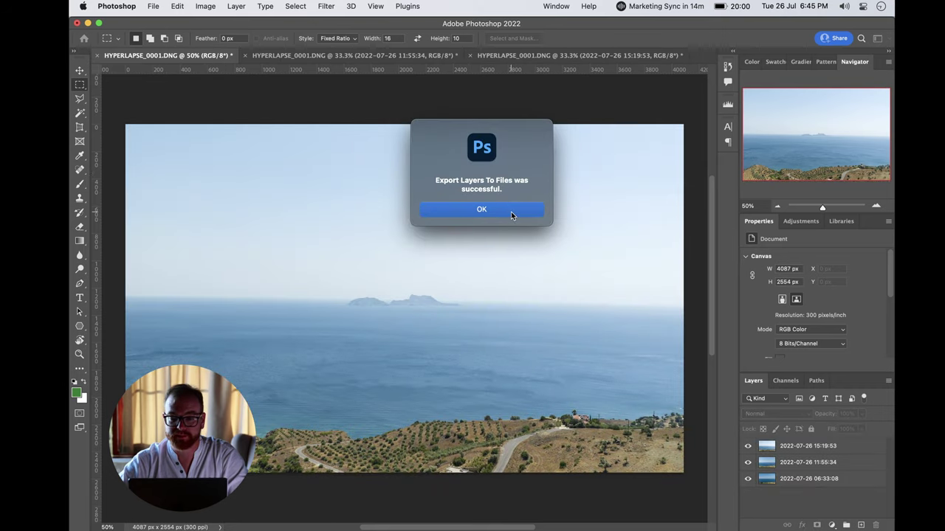
left_click(482, 209)
Step: Switch to ForkLift and check the names and order of the exported PNG files in the Greece 1 folder
key("super+Tab")
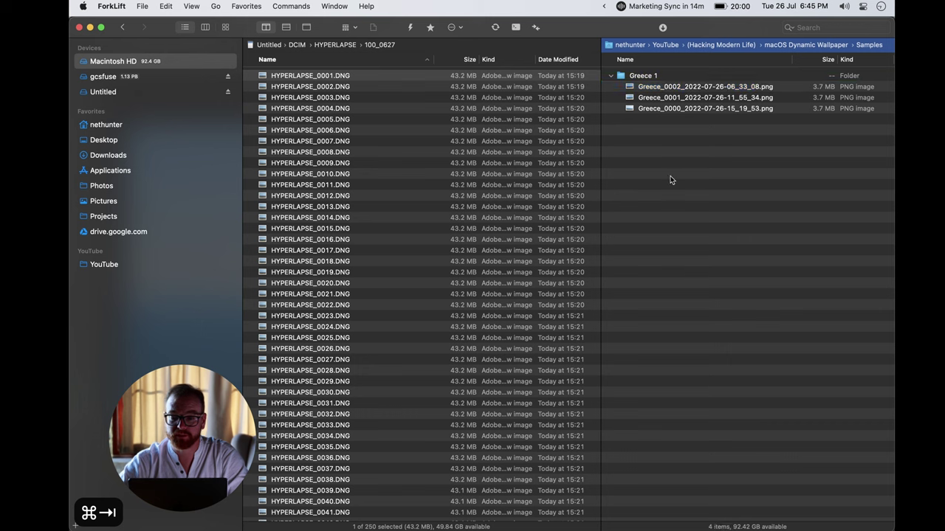
left_click(720, 90)
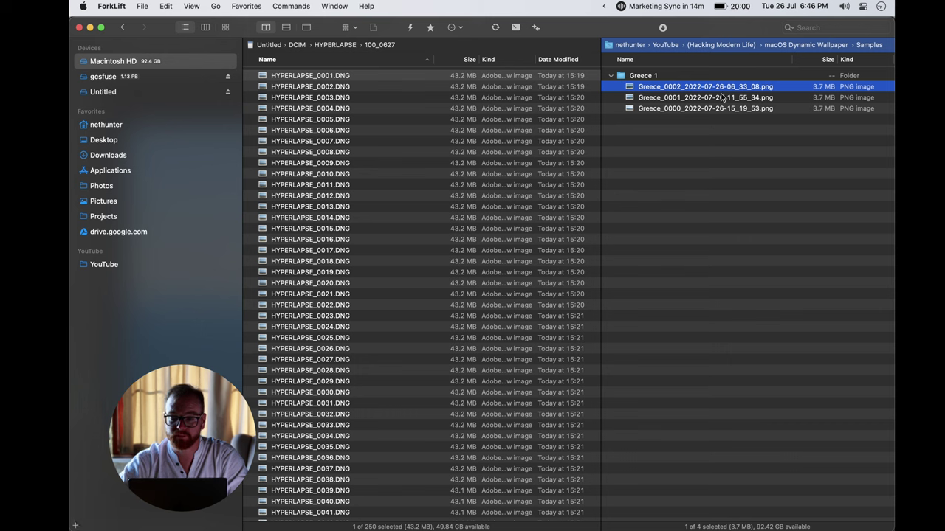
key("Down")
key("Up")
key("Down")
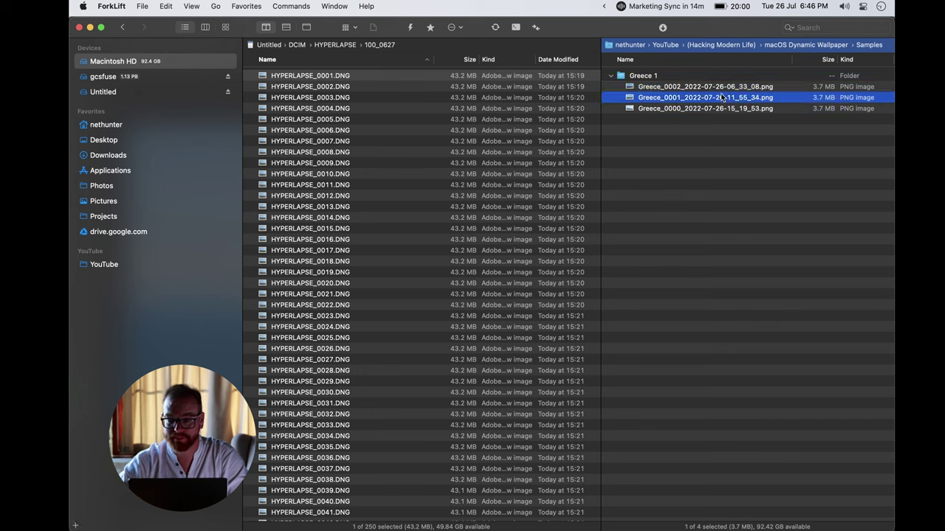
key("Down")
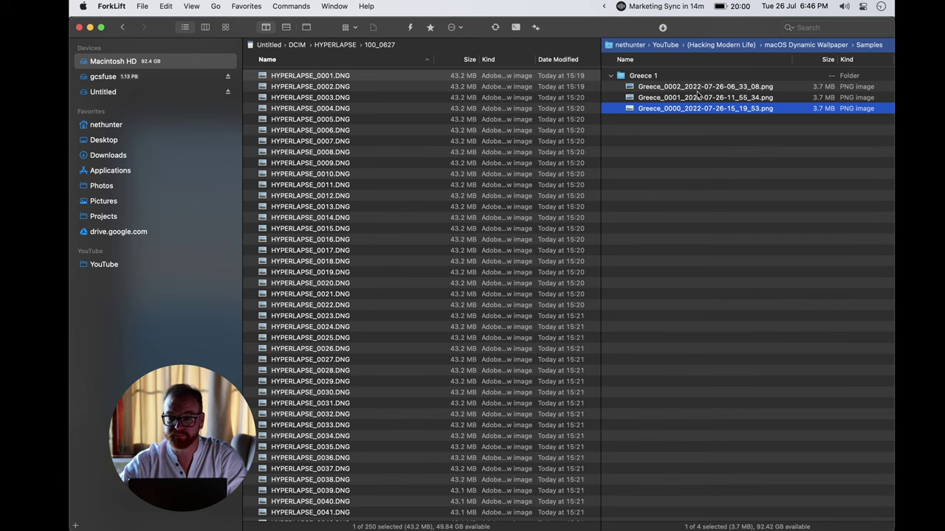
left_click(699, 89)
left_click(689, 108)
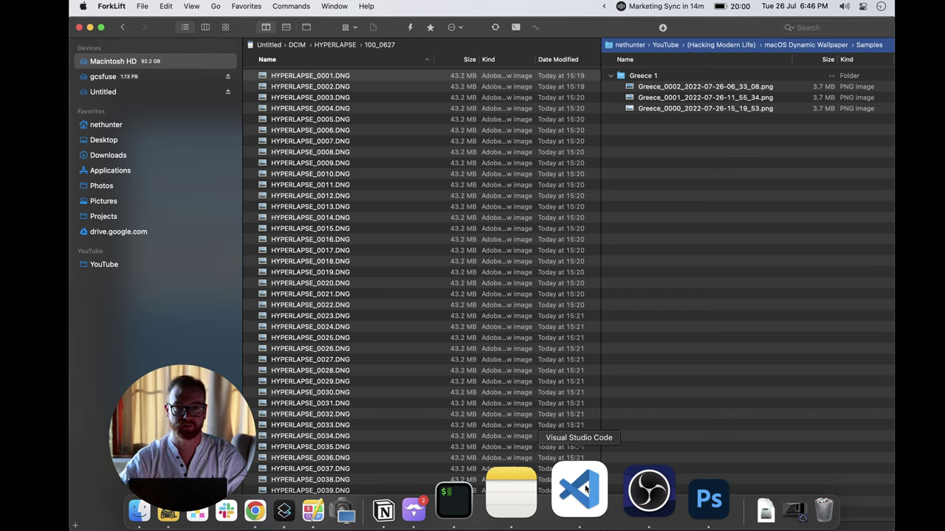
Step: Switch to Visual Studio Code and open the Greece 1 folder there
left_click(586, 488)
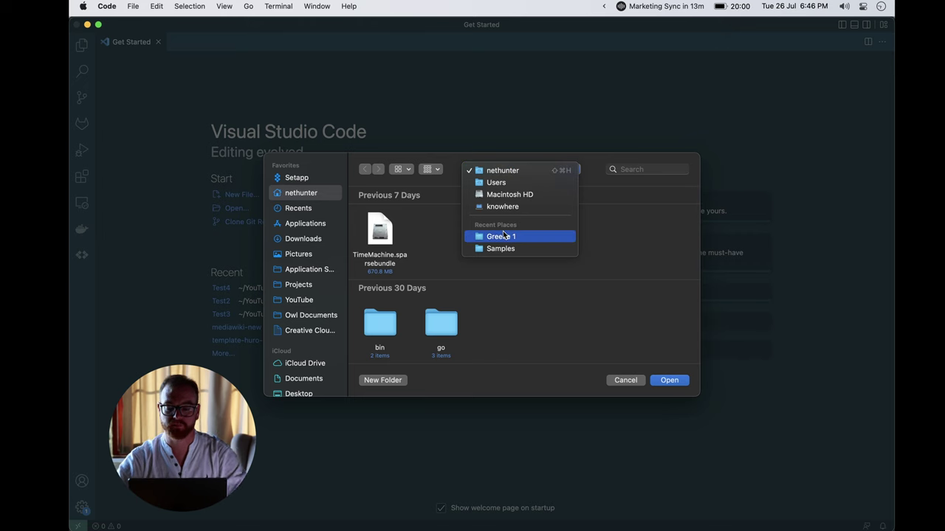
left_click(502, 236)
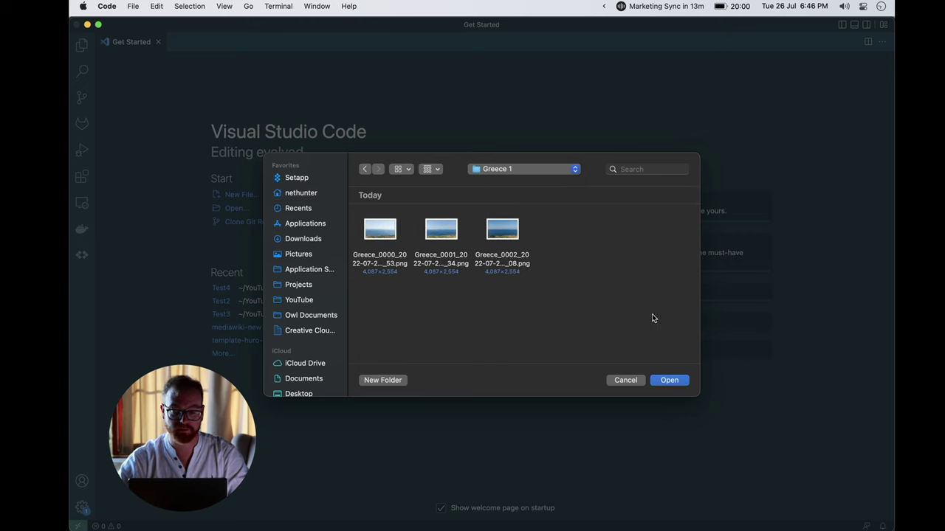
left_click(669, 380)
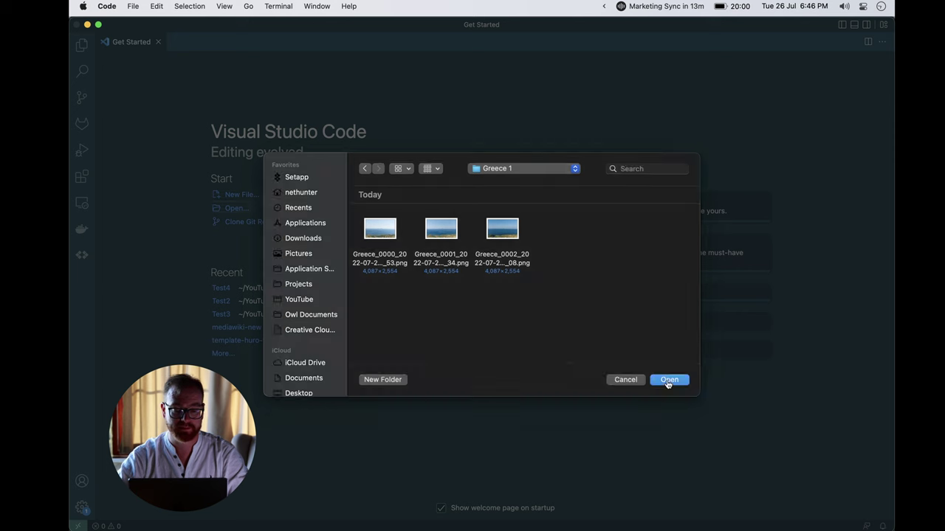